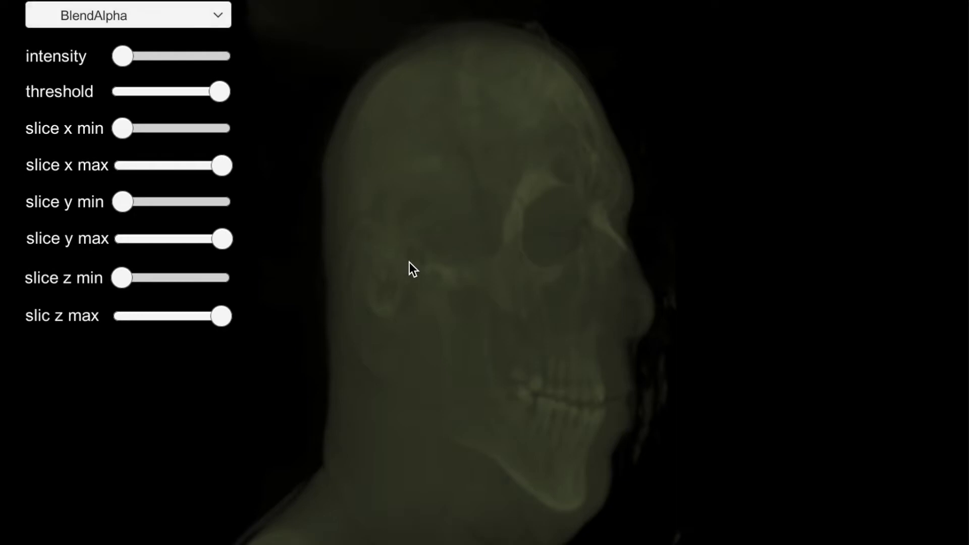
Rotate the BlendAlpha head through side, front and back views.
{"action": "left_click_drag", "start_coordinate": [411, 269], "coordinate": [537, 269]}
{"action": "left_click_drag", "start_coordinate": [422, 273], "coordinate": [436, 298]}
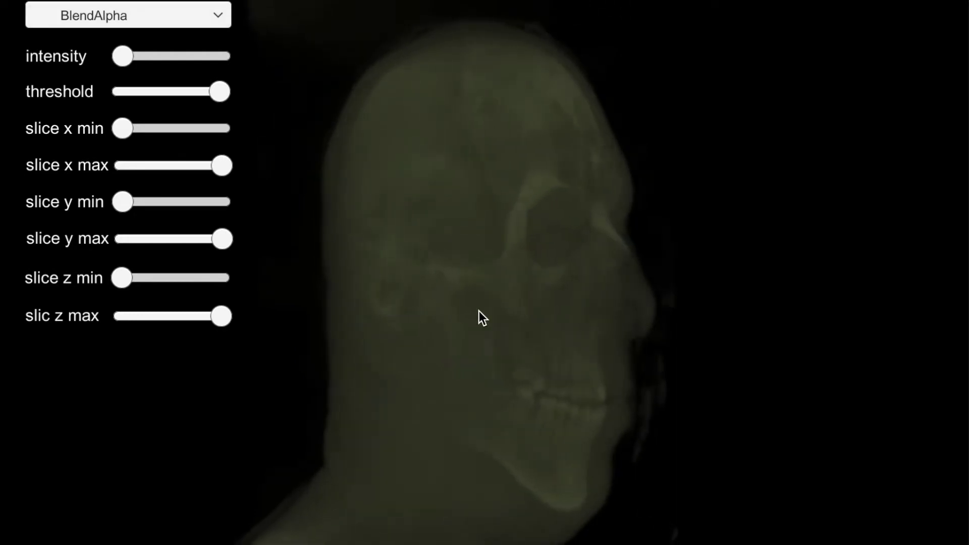
{"action": "left_click_drag", "start_coordinate": [465, 328], "coordinate": [234, 373]}
{"action": "left_click_drag", "start_coordinate": [604, 406], "coordinate": [264, 406]}
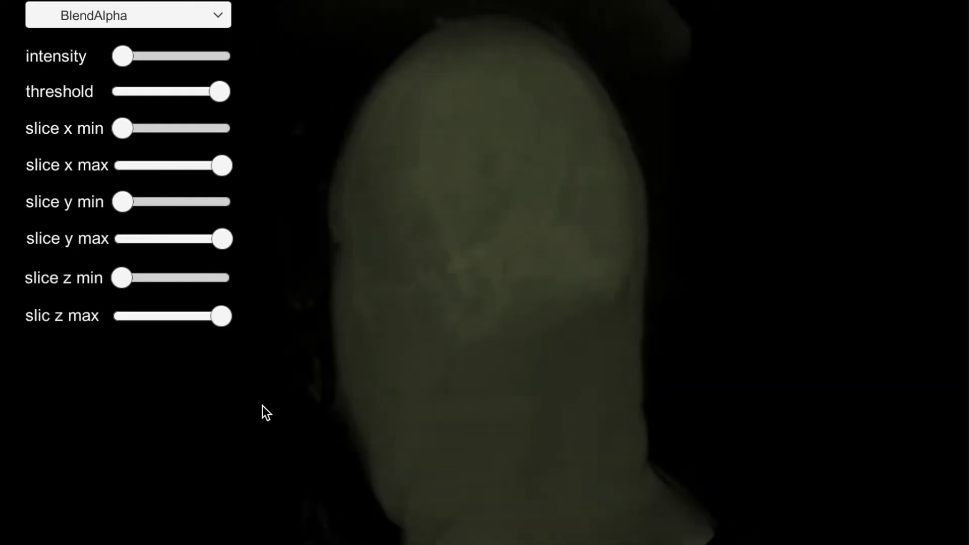
{"action": "left_click_drag", "start_coordinate": [556, 404], "coordinate": [401, 406]}
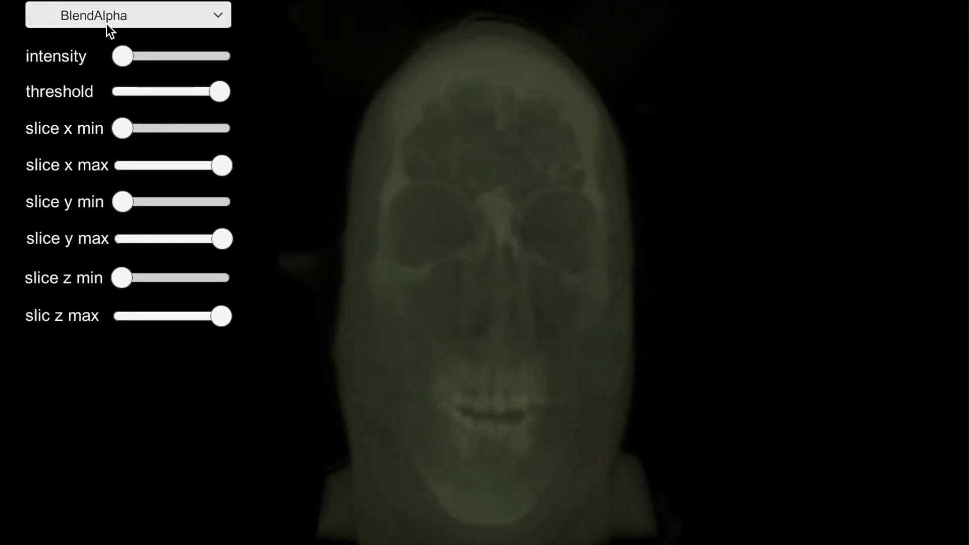
Raise the intensity, lower the threshold slightly, and bring up the render-mode list.
{"action": "mouse_move", "coordinate": [127, 53]}
{"action": "left_mouse_down"}
{"action": "mouse_move", "coordinate": [217, 58]}
{"action": "mouse_move", "coordinate": [141, 51]}
{"action": "left_mouse_up"}
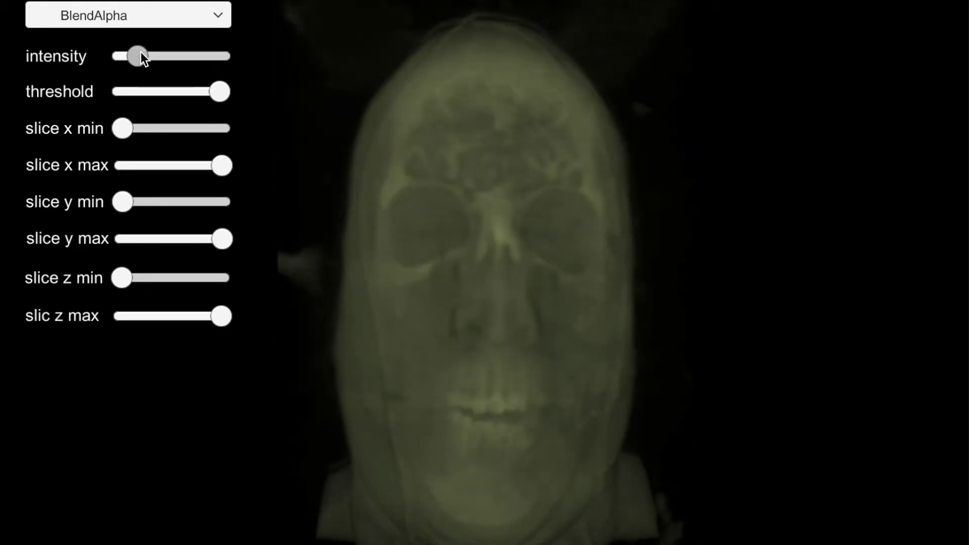
{"action": "mouse_move", "coordinate": [222, 91]}
{"action": "left_mouse_down"}
{"action": "mouse_move", "coordinate": [193, 91]}
{"action": "mouse_move", "coordinate": [233, 83]}
{"action": "left_mouse_up"}
{"action": "left_click", "coordinate": [151, 15]}
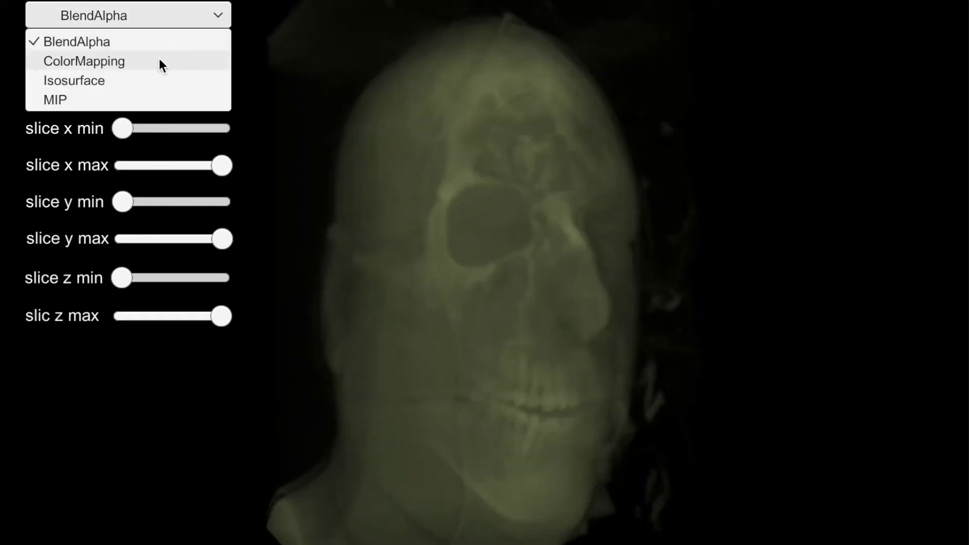
Render in ColorMapping with higher intensity, lower threshold and an x cut showing the red skull.
{"action": "left_click", "coordinate": [159, 61]}
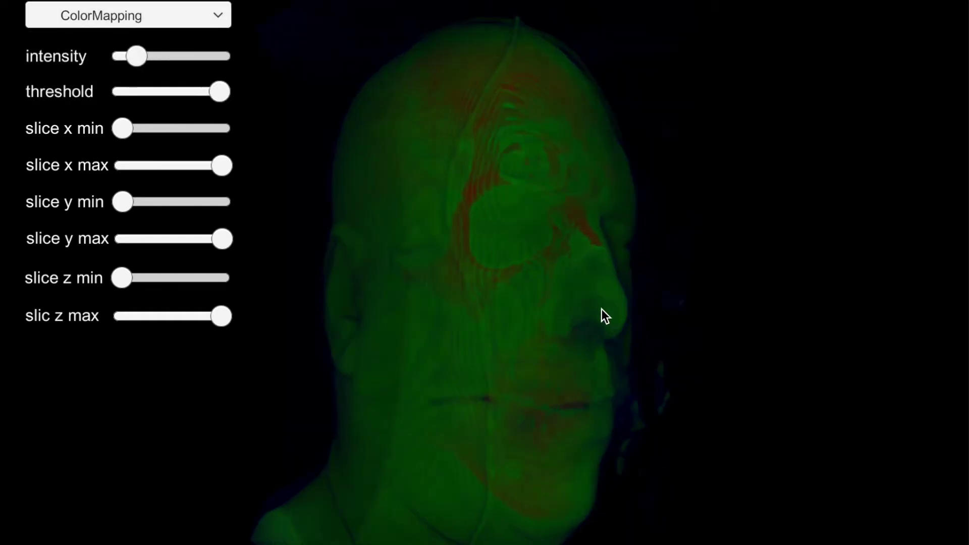
{"action": "mouse_move", "coordinate": [138, 55]}
{"action": "left_mouse_down"}
{"action": "mouse_move", "coordinate": [169, 57]}
{"action": "mouse_move", "coordinate": [150, 55]}
{"action": "left_mouse_up"}
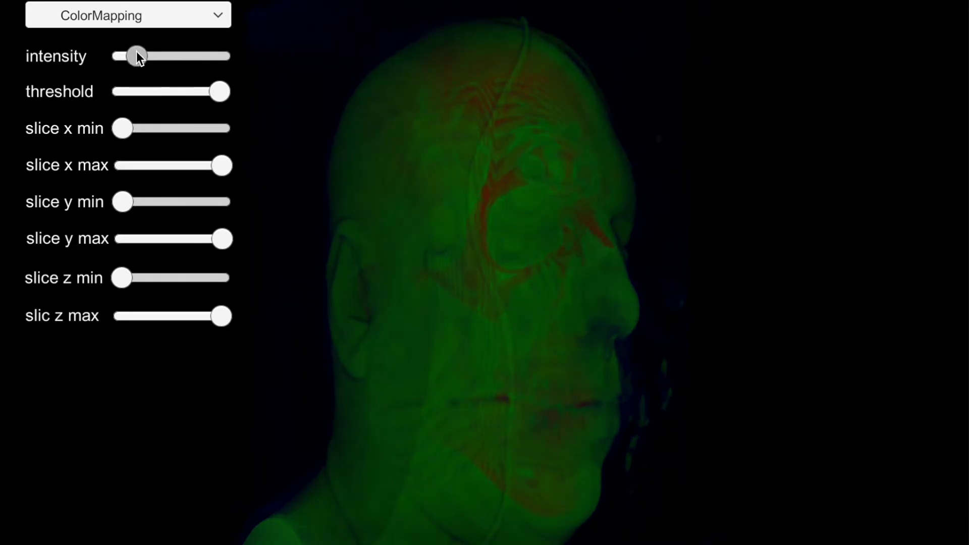
{"action": "left_click_drag", "start_coordinate": [476, 292], "coordinate": [634, 307]}
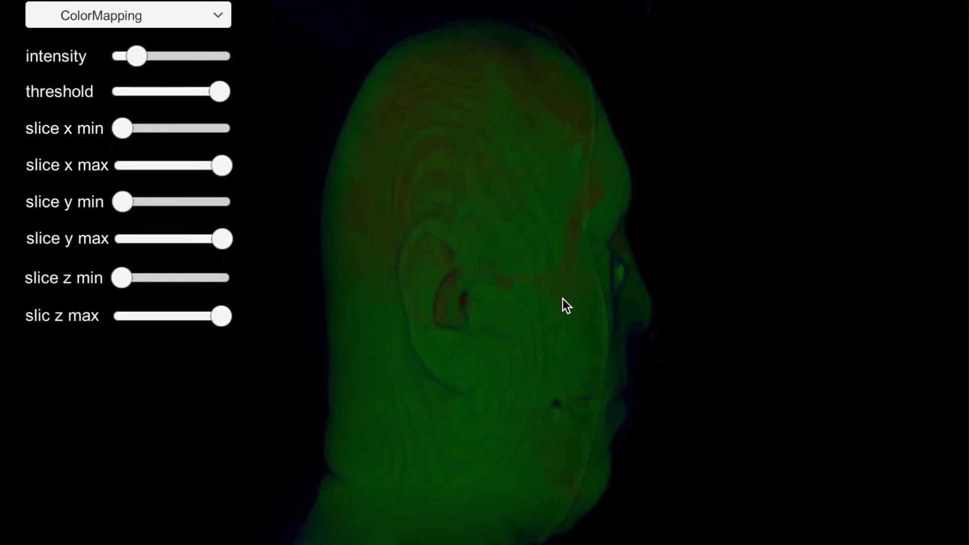
{"action": "left_click_drag", "start_coordinate": [225, 96], "coordinate": [193, 96]}
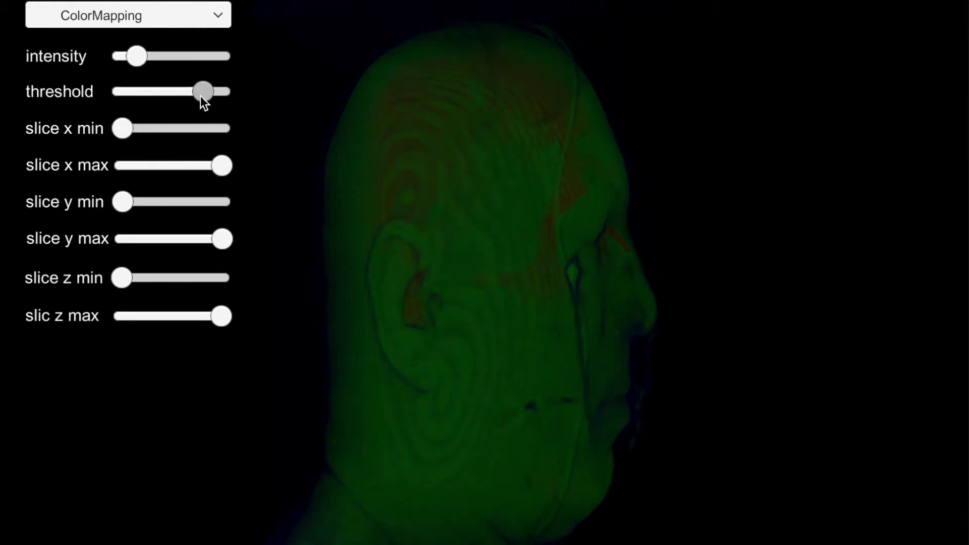
{"action": "left_click_drag", "start_coordinate": [122, 127], "coordinate": [150, 127]}
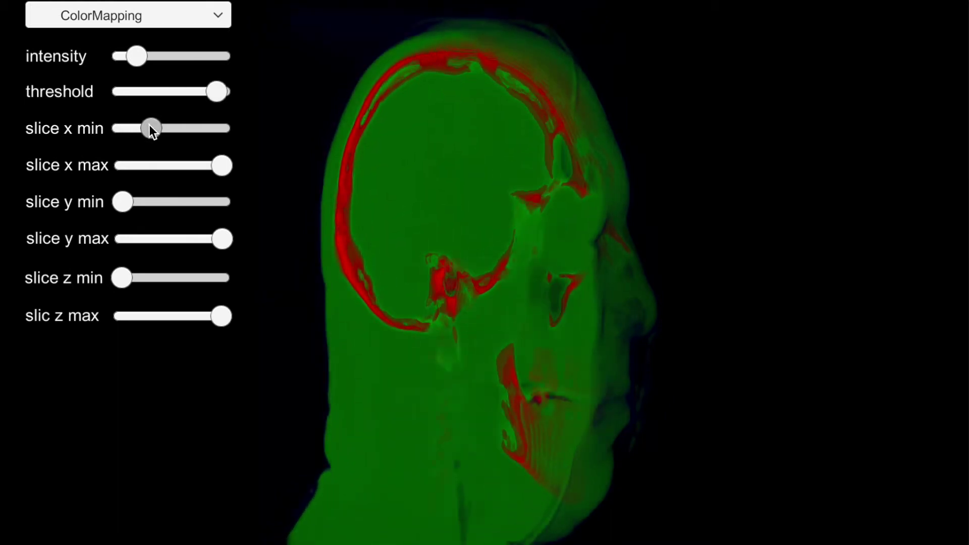
Raise the intensity in two nudges and pull the threshold far down.
{"action": "left_click_drag", "start_coordinate": [566, 300], "coordinate": [573, 299]}
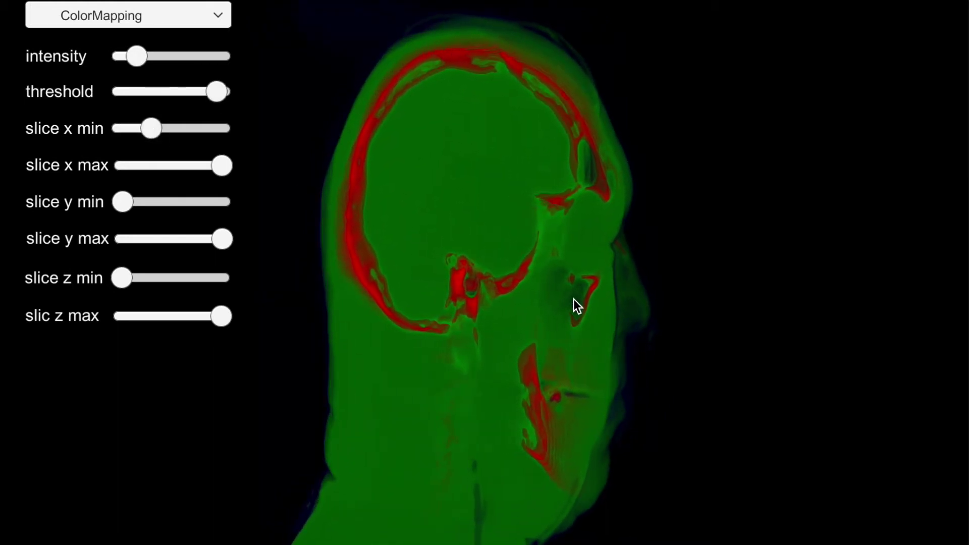
{"action": "left_click_drag", "start_coordinate": [136, 56], "coordinate": [145, 56]}
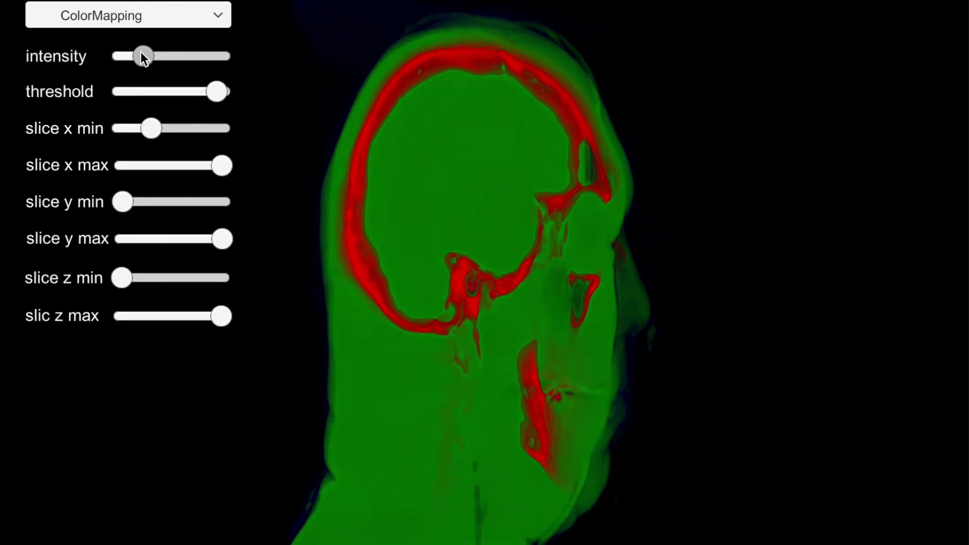
{"action": "left_click_drag", "start_coordinate": [203, 91], "coordinate": [138, 90]}
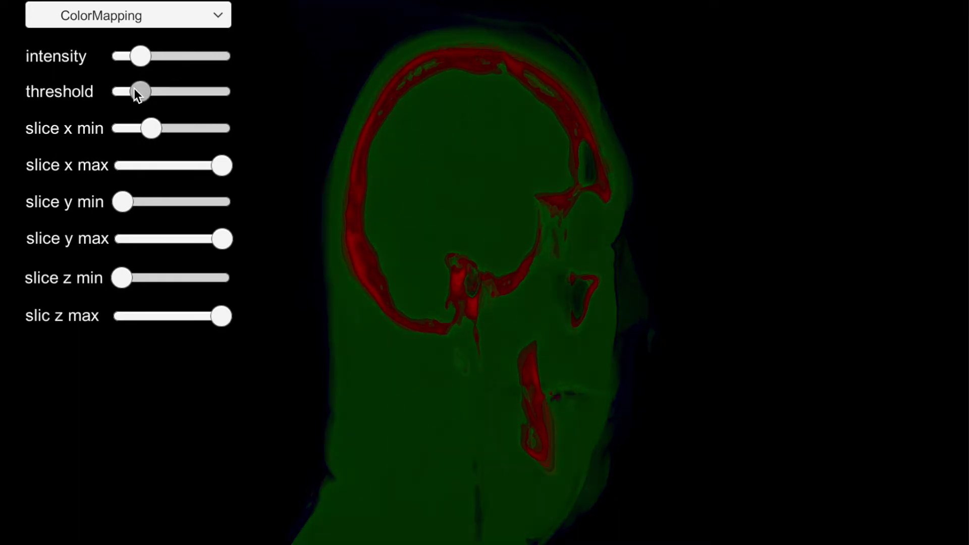
{"action": "left_click_drag", "start_coordinate": [139, 56], "coordinate": [146, 55]}
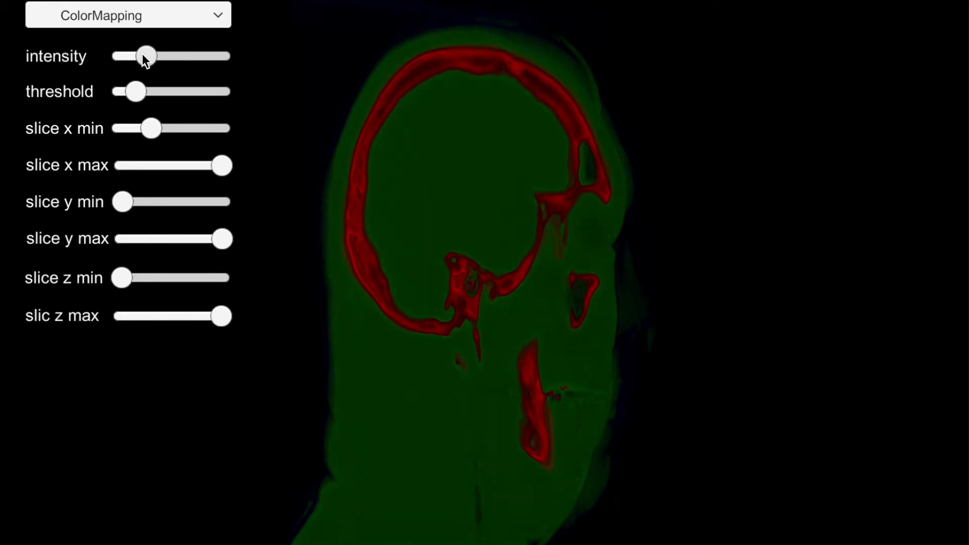
Return slice x min to its minimum for the whole uncut head, then bring up the render-mode list.
{"action": "left_click_drag", "start_coordinate": [475, 269], "coordinate": [501, 269]}
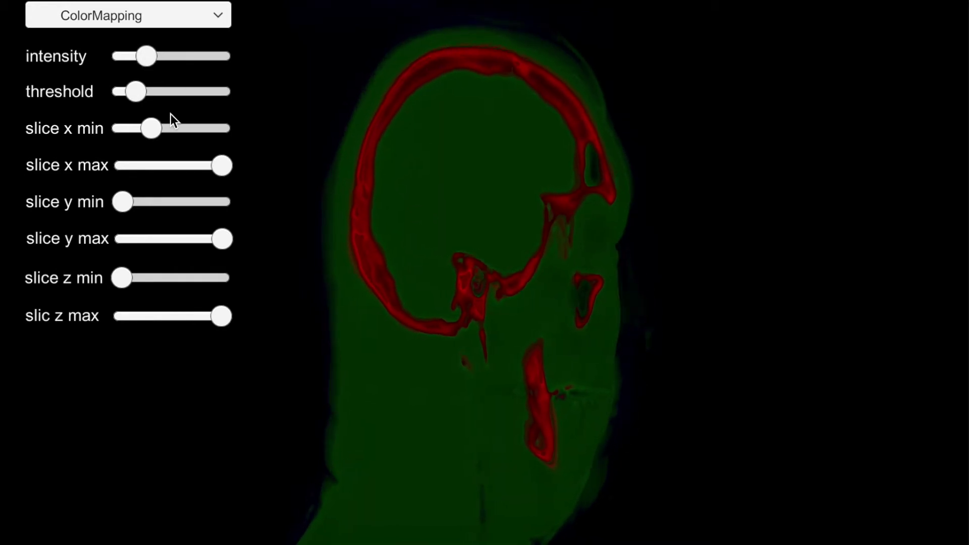
{"action": "left_click_drag", "start_coordinate": [154, 127], "coordinate": [133, 124]}
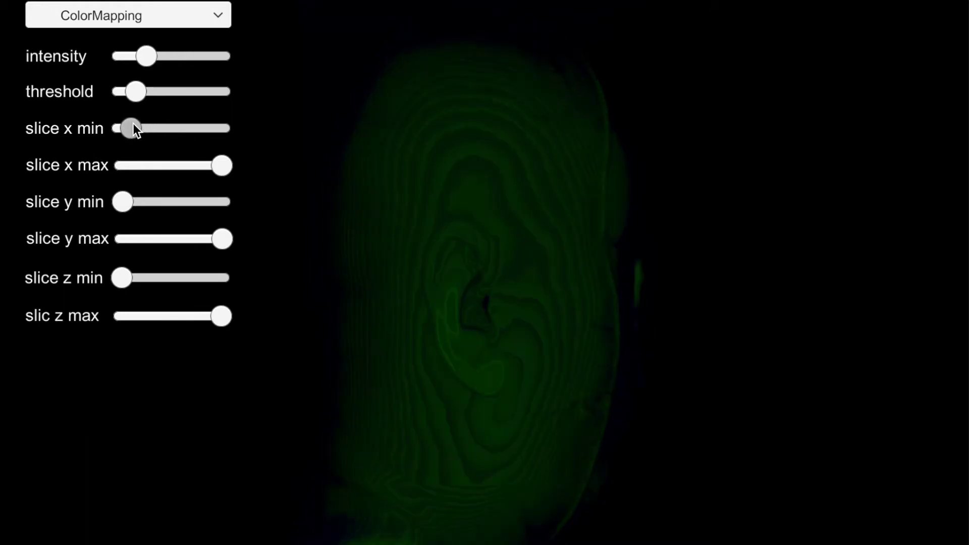
{"action": "left_click", "coordinate": [126, 20]}
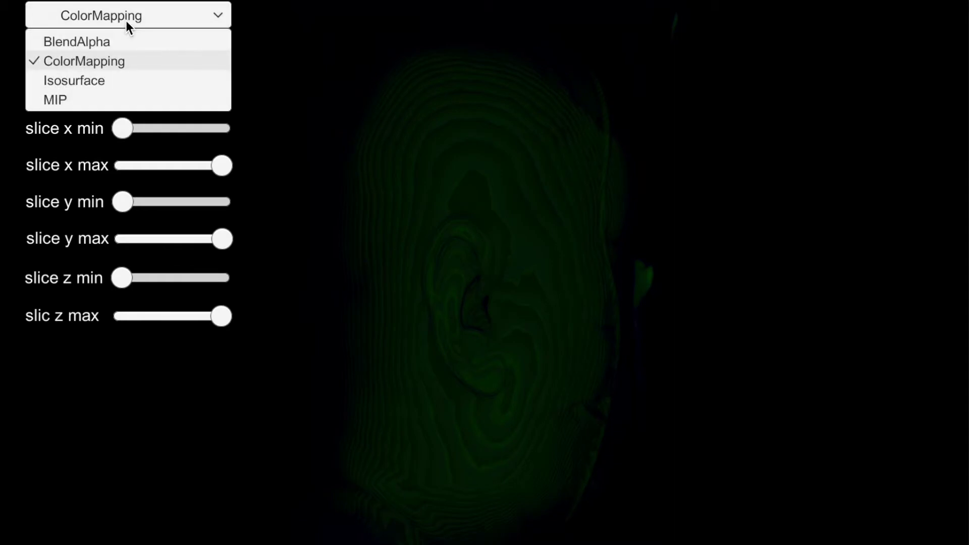
Render as Isosurface with raised intensity showing pale skin, in three-quarter view, starting an x cut.
{"action": "left_click", "coordinate": [133, 85]}
{"action": "left_click_drag", "start_coordinate": [636, 313], "coordinate": [590, 383]}
{"action": "left_click_drag", "start_coordinate": [150, 52], "coordinate": [160, 51]}
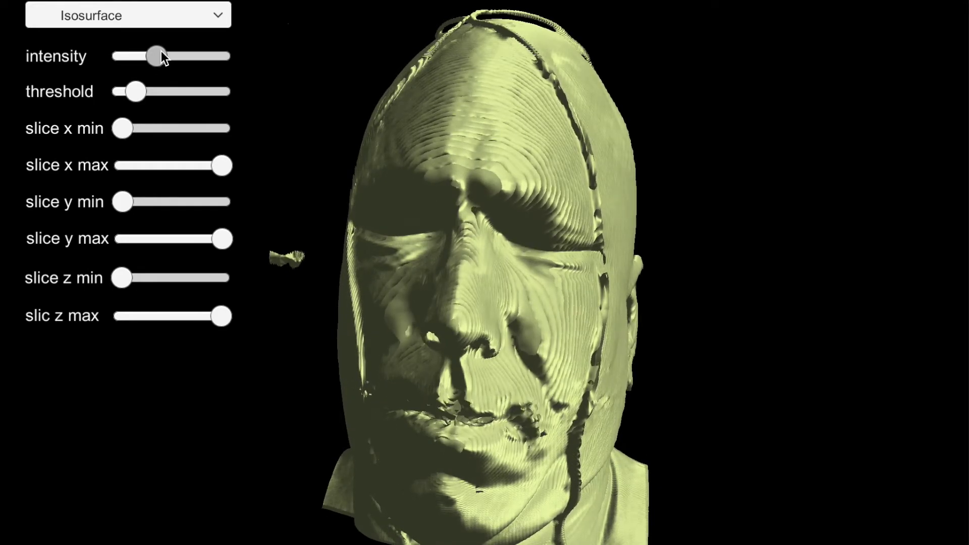
{"action": "left_click_drag", "start_coordinate": [510, 225], "coordinate": [578, 189]}
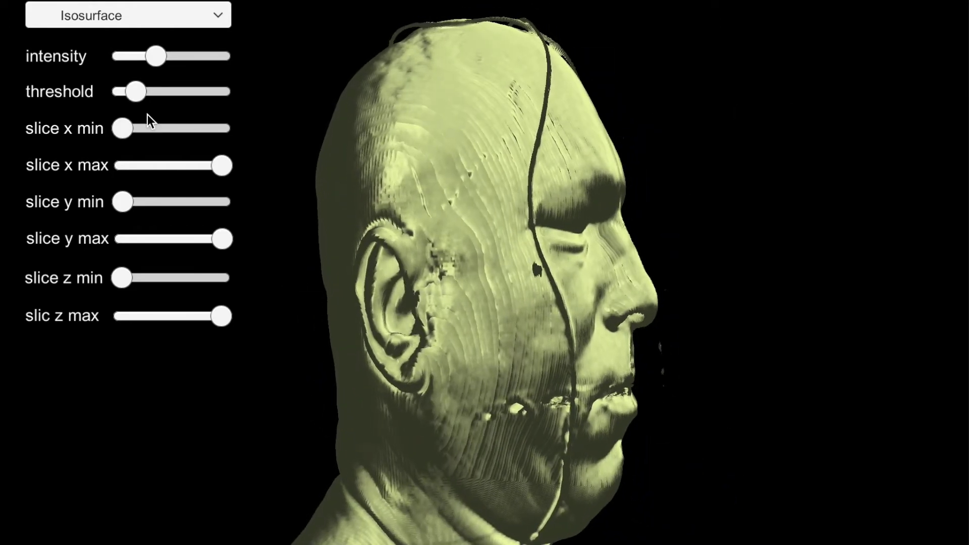
{"action": "left_click_drag", "start_coordinate": [123, 129], "coordinate": [146, 129]}
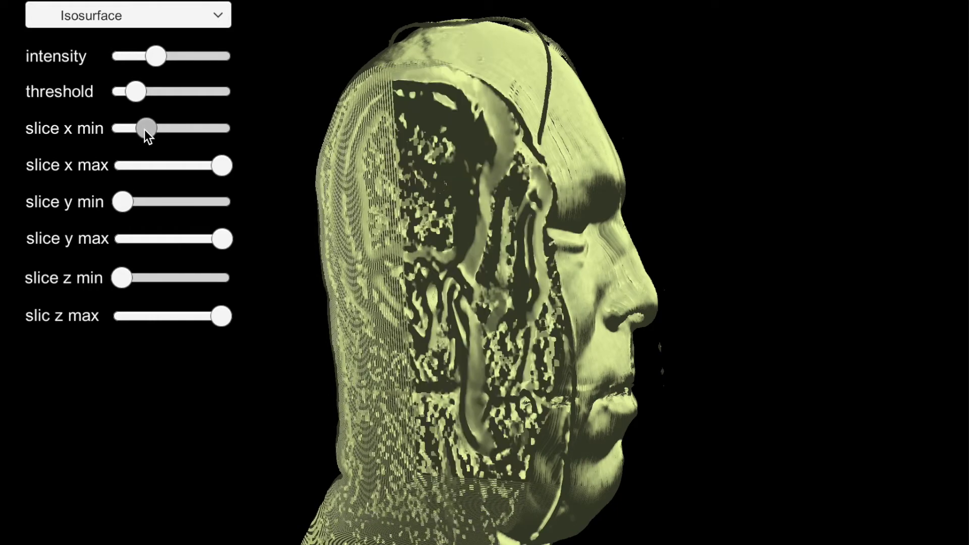
Reset the x slice and lower Isosurface intensity until the bare skull and spine appear.
{"action": "left_click_drag", "start_coordinate": [606, 299], "coordinate": [588, 307]}
{"action": "left_click_drag", "start_coordinate": [142, 129], "coordinate": [127, 131]}
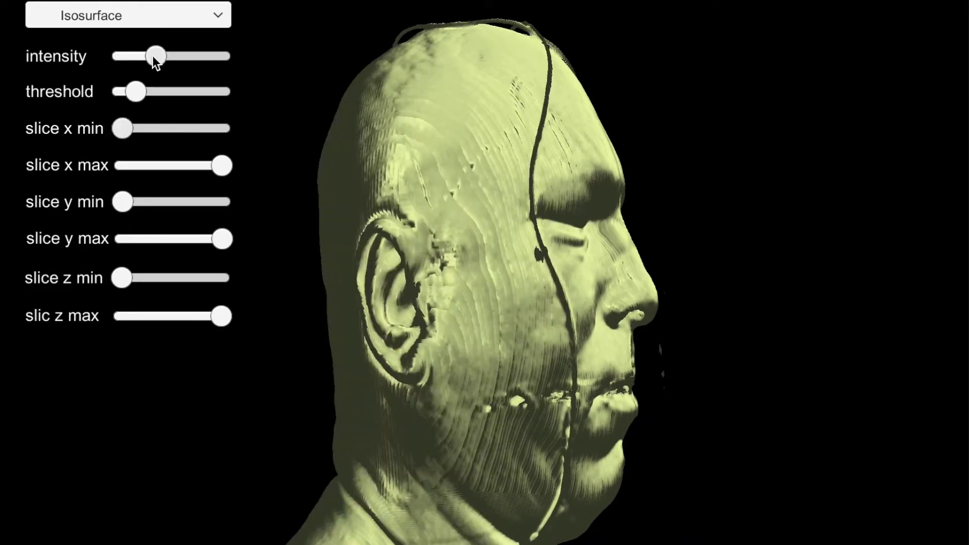
{"action": "left_click_drag", "start_coordinate": [152, 55], "coordinate": [143, 55]}
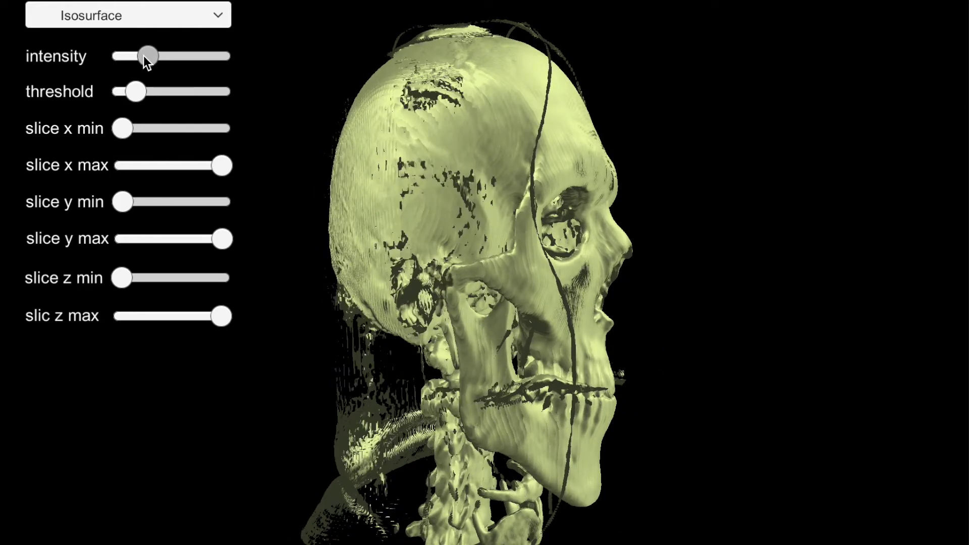
{"action": "left_click_drag", "start_coordinate": [143, 55], "coordinate": [137, 56]}
{"action": "left_click_drag", "start_coordinate": [465, 345], "coordinate": [320, 338]}
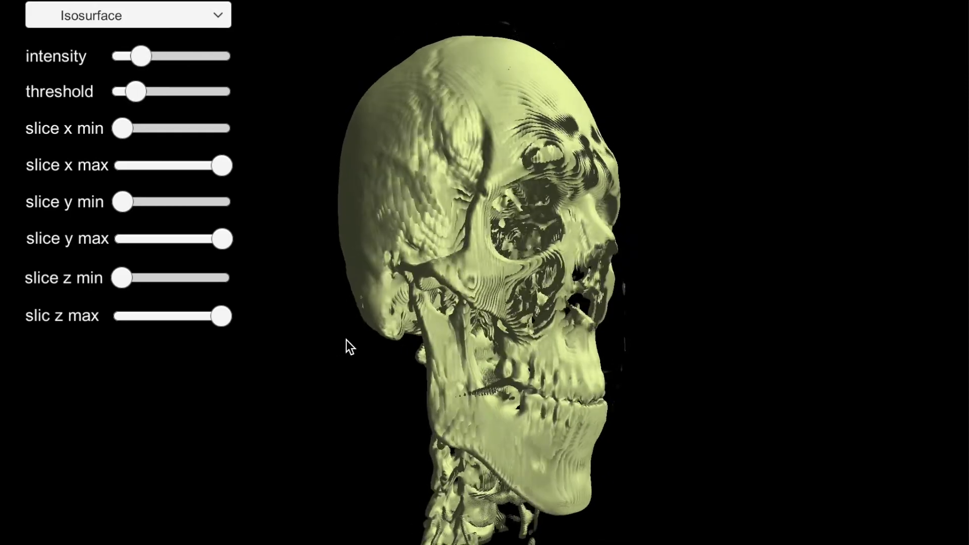
{"action": "mouse_move", "coordinate": [495, 398]}
{"action": "left_mouse_down"}
{"action": "mouse_move", "coordinate": [561, 402]}
{"action": "mouse_move", "coordinate": [494, 388]}
{"action": "left_mouse_up"}
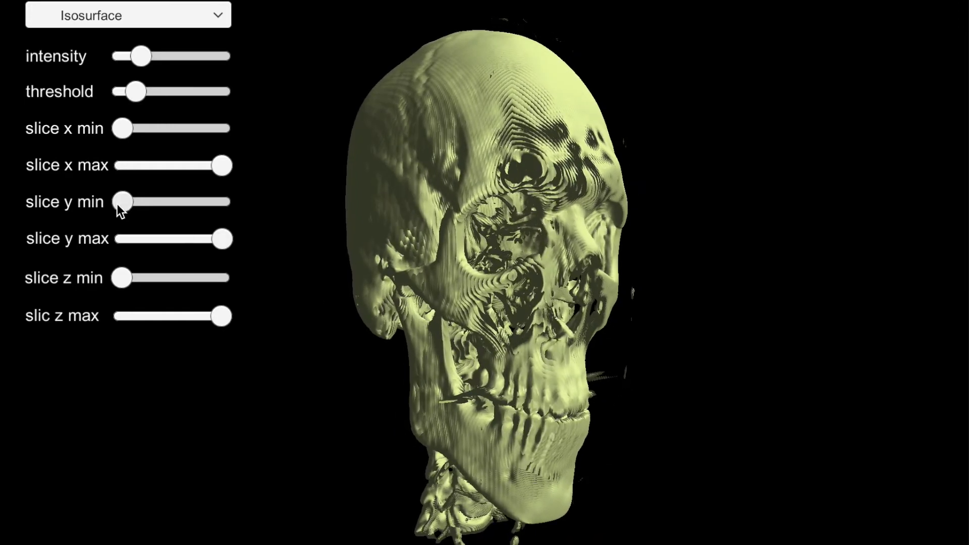
Cut into the skull with slice y min and inspect its interior from below.
{"action": "left_click_drag", "start_coordinate": [131, 203], "coordinate": [154, 202]}
{"action": "left_click_drag", "start_coordinate": [310, 240], "coordinate": [484, 317]}
{"action": "scroll", "coordinate": [483, 310], "scroll_direction": "up", "scroll_amount": 6}
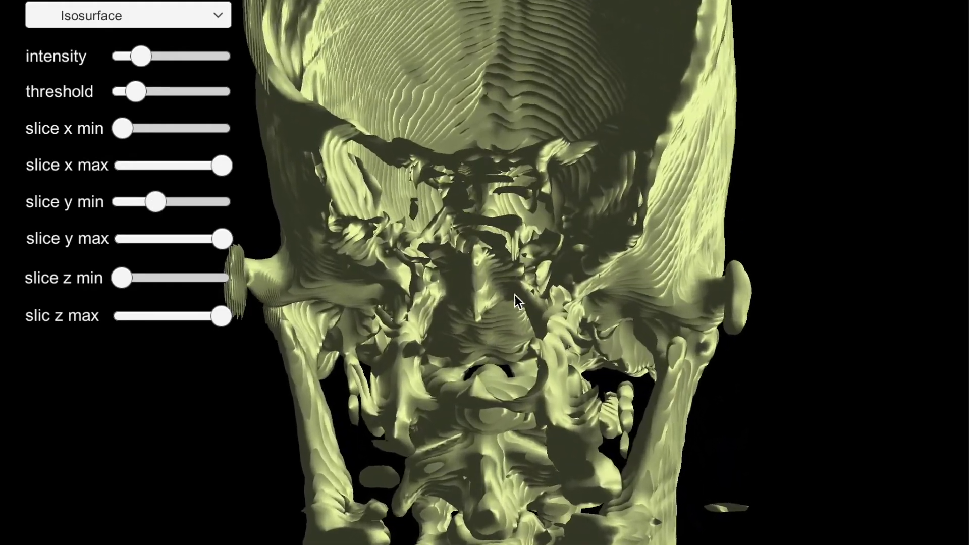
{"action": "left_click_drag", "start_coordinate": [515, 295], "coordinate": [441, 304]}
{"action": "scroll", "coordinate": [476, 287], "scroll_direction": "down", "scroll_amount": 5}
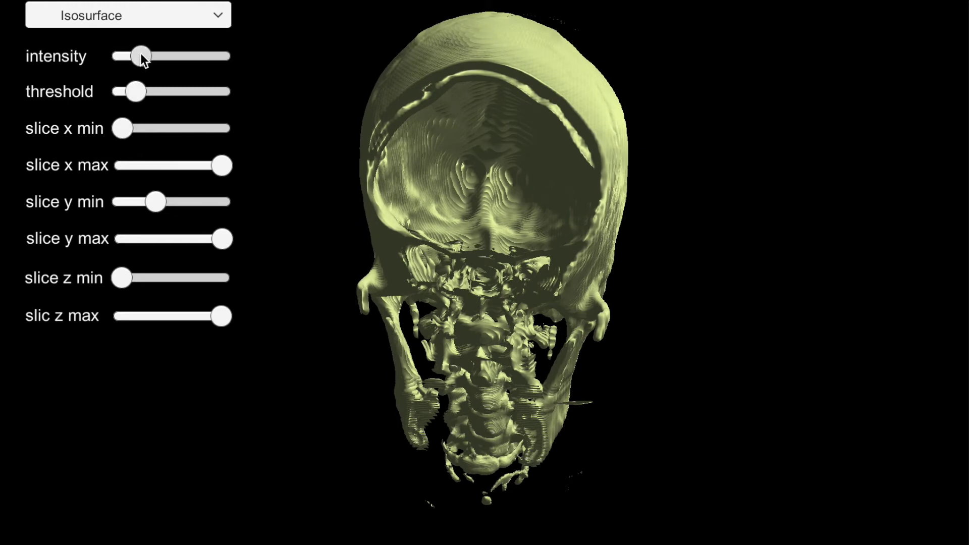
Drop intensity to minimum, reset slice y min to zero, and bring up the render-mode list.
{"action": "left_click_drag", "start_coordinate": [141, 54], "coordinate": [121, 53]}
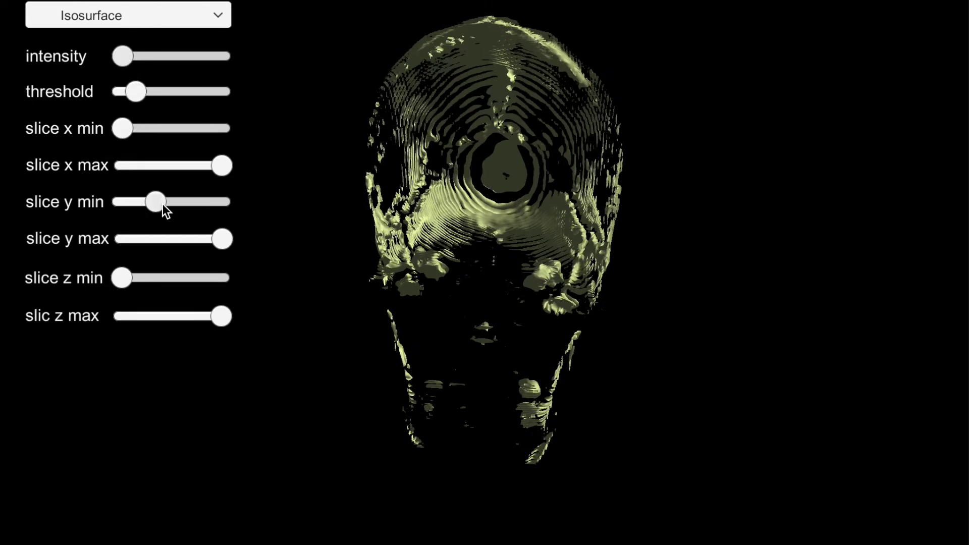
{"action": "left_click_drag", "start_coordinate": [155, 200], "coordinate": [109, 199]}
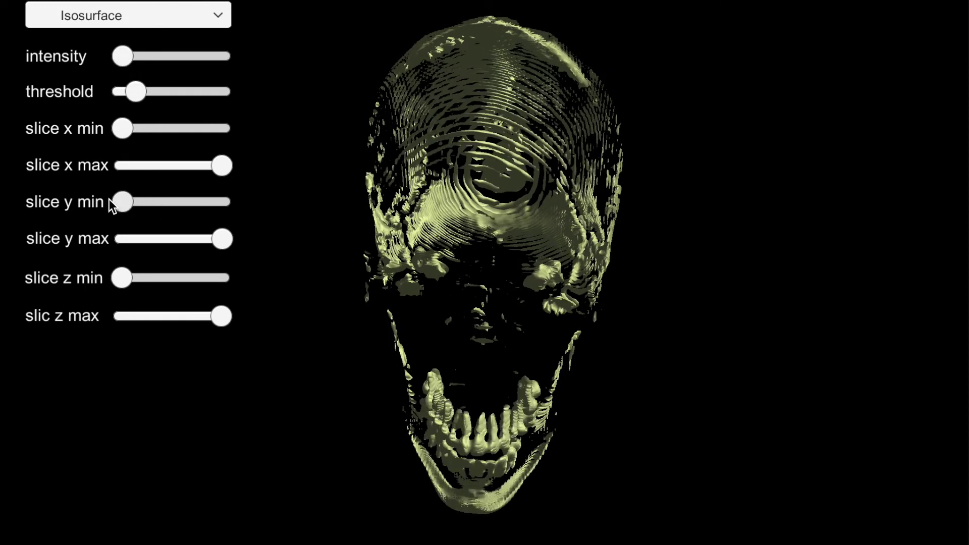
{"action": "left_click", "coordinate": [127, 15]}
Render the head in MIP mode and raise its threshold slightly.
{"action": "left_click", "coordinate": [126, 98]}
{"action": "left_click_drag", "start_coordinate": [521, 252], "coordinate": [455, 417]}
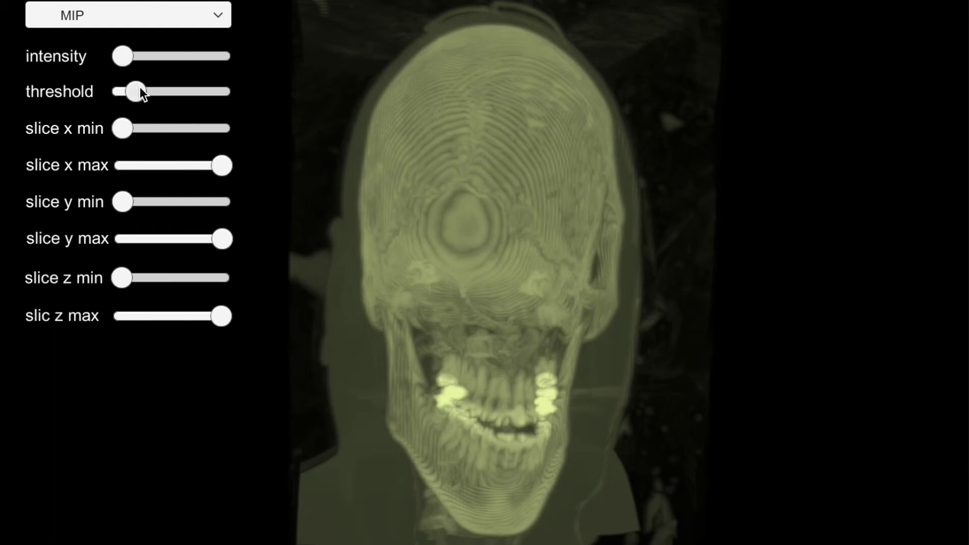
{"action": "left_click_drag", "start_coordinate": [152, 92], "coordinate": [157, 90]}
{"action": "mouse_move", "coordinate": [128, 58]}
{"action": "left_mouse_down"}
{"action": "mouse_move", "coordinate": [143, 60]}
{"action": "mouse_move", "coordinate": [116, 52]}
{"action": "left_mouse_up"}
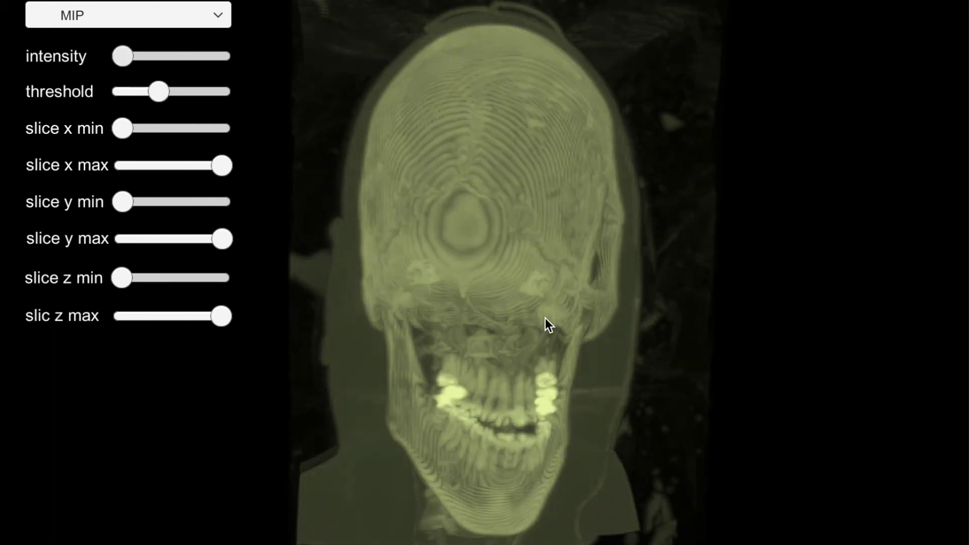
Turn the MIP head to a side view and clip it along y from the face side.
{"action": "left_click_drag", "start_coordinate": [545, 318], "coordinate": [353, 305]}
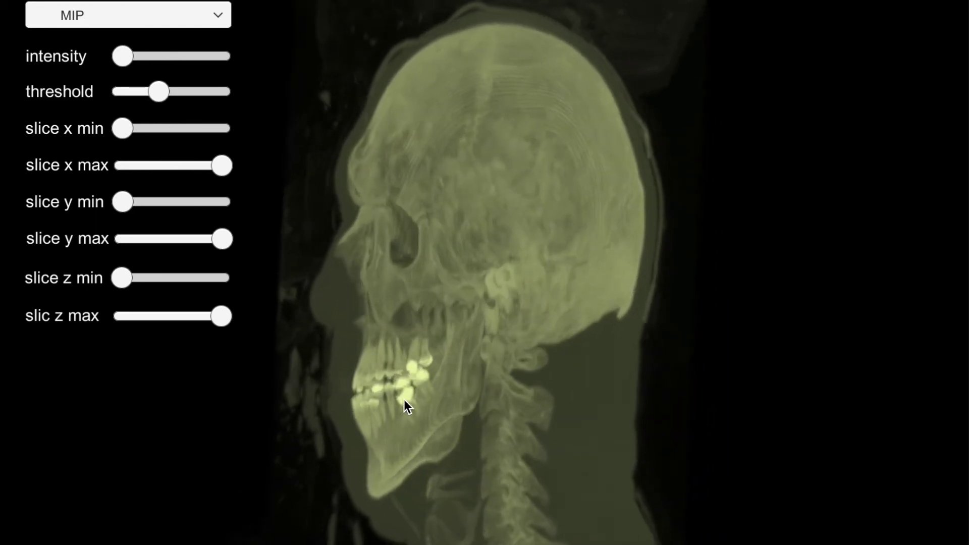
{"action": "left_click_drag", "start_coordinate": [404, 400], "coordinate": [391, 398]}
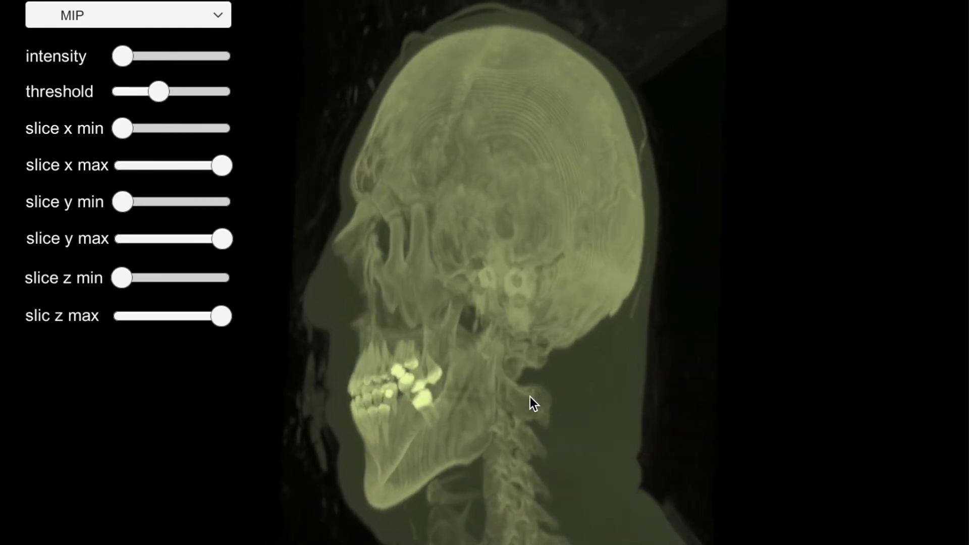
{"action": "left_click_drag", "start_coordinate": [120, 204], "coordinate": [150, 205]}
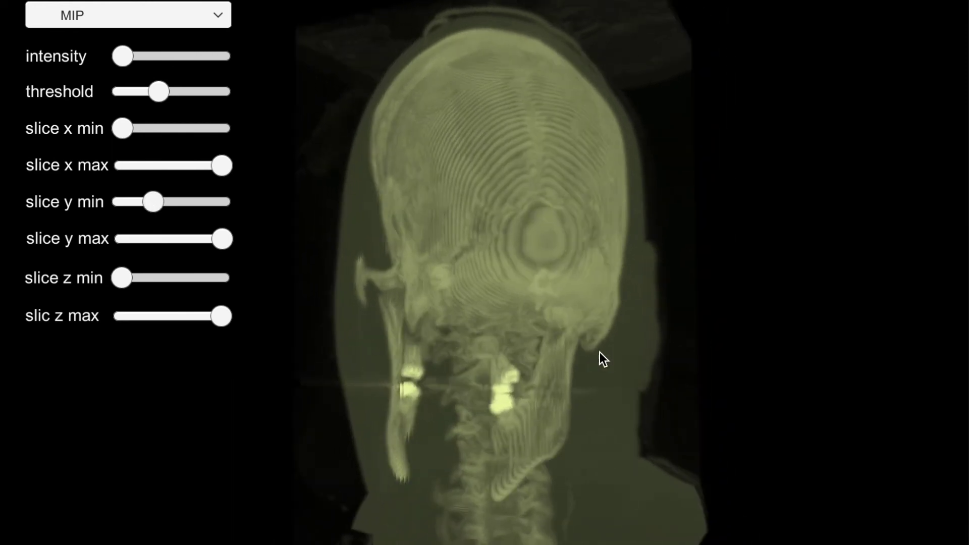